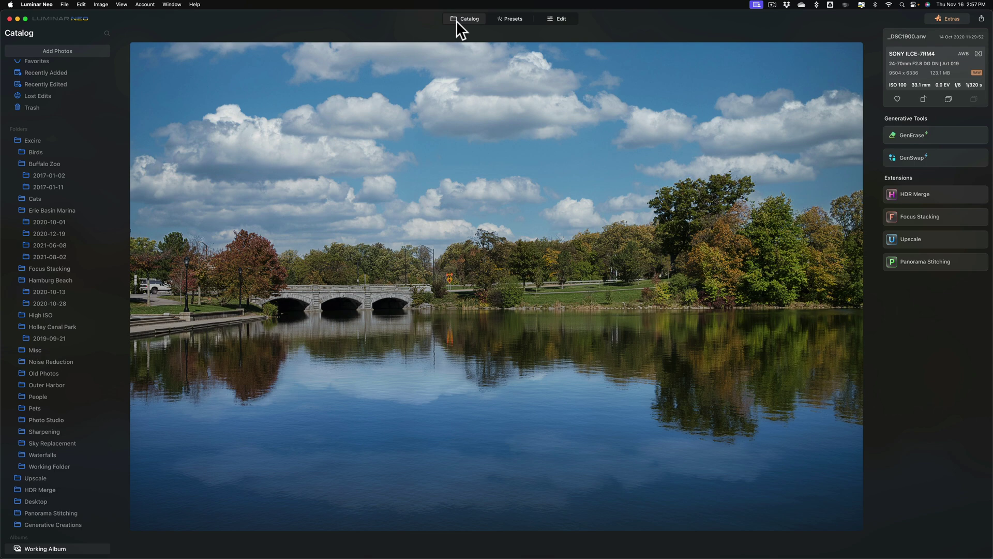
- Open the lake photo in GenSwap and mark a small spot on the reflection below the bridge
left_click(921, 160)
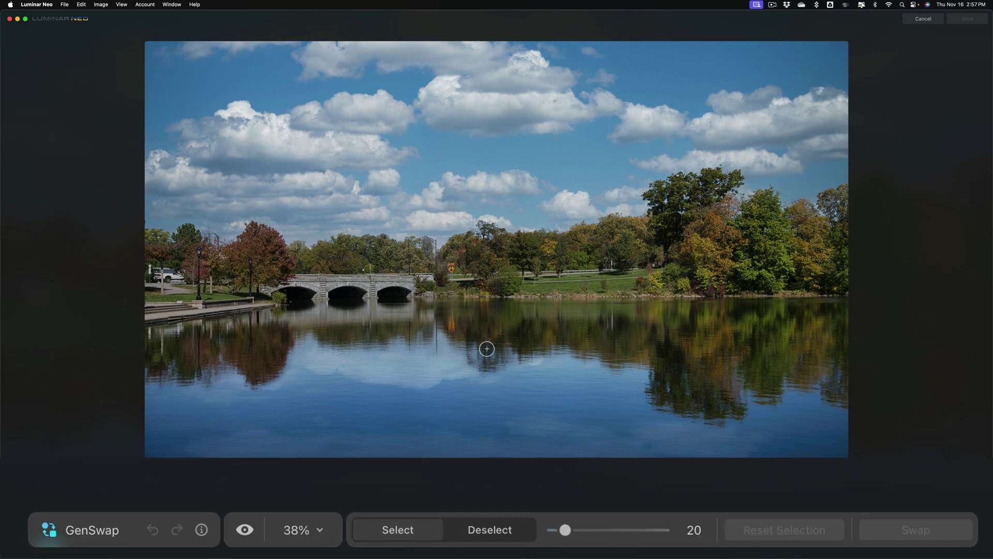
mouse_move(488, 341)
left_mouse_down()
mouse_move(492, 344)
mouse_move(464, 343)
mouse_move(491, 340)
left_mouse_up()
- Paint a second patch on the water, then switch to Deselect with brush size 52
left_click(624, 358)
left_click_drag(620, 351, 631, 357)
left_click(471, 529)
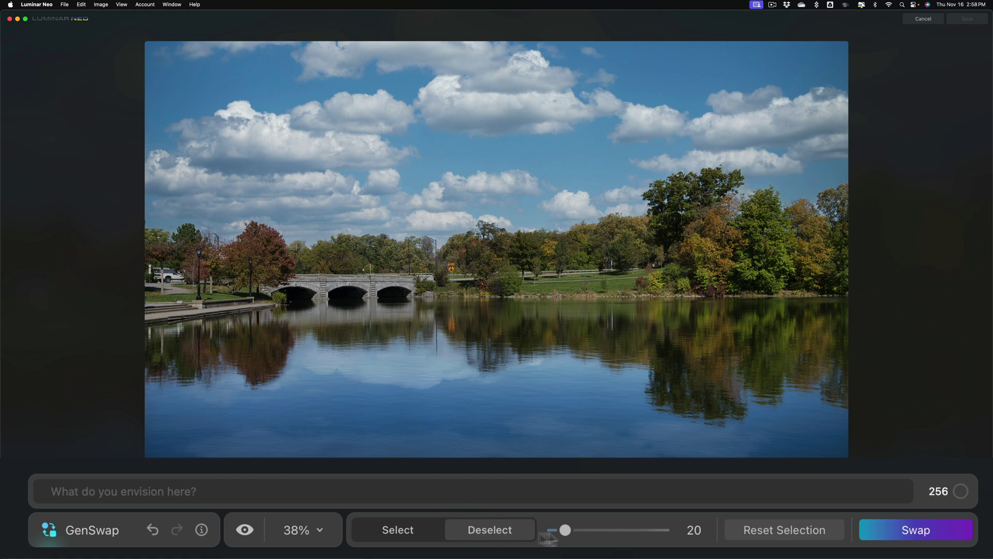
left_click_drag(566, 530, 606, 530)
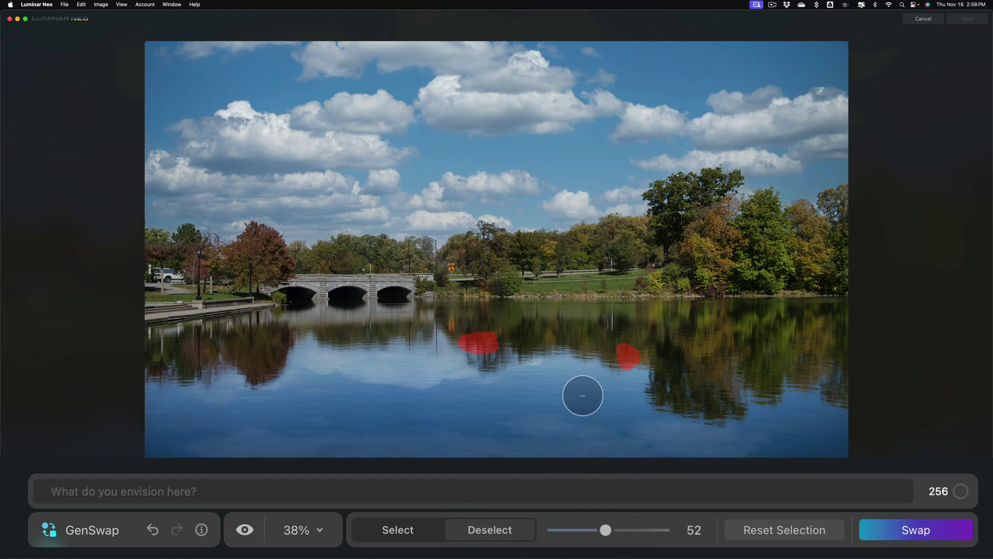
key("bracketleft")
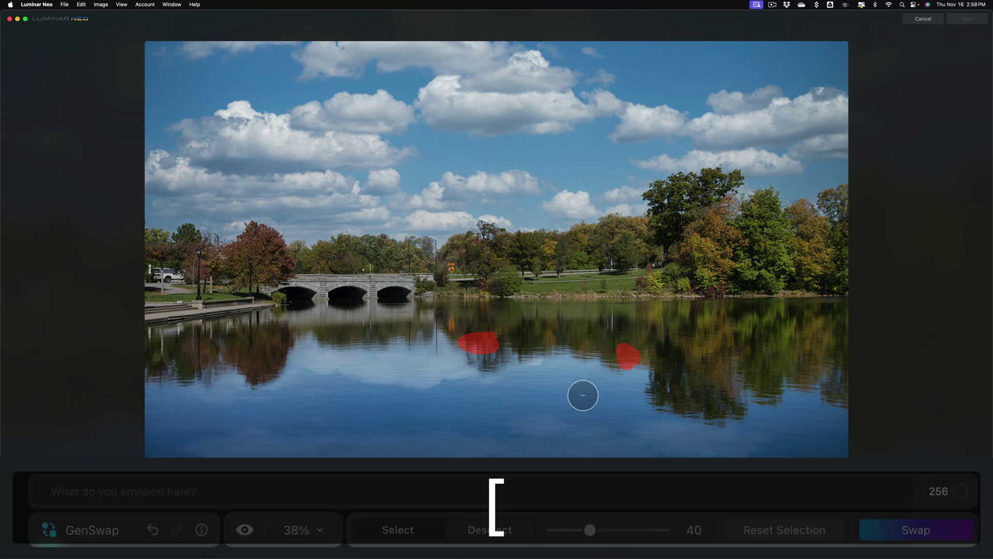
key("bracketright")
key("bracketleft")
key("bracketright")
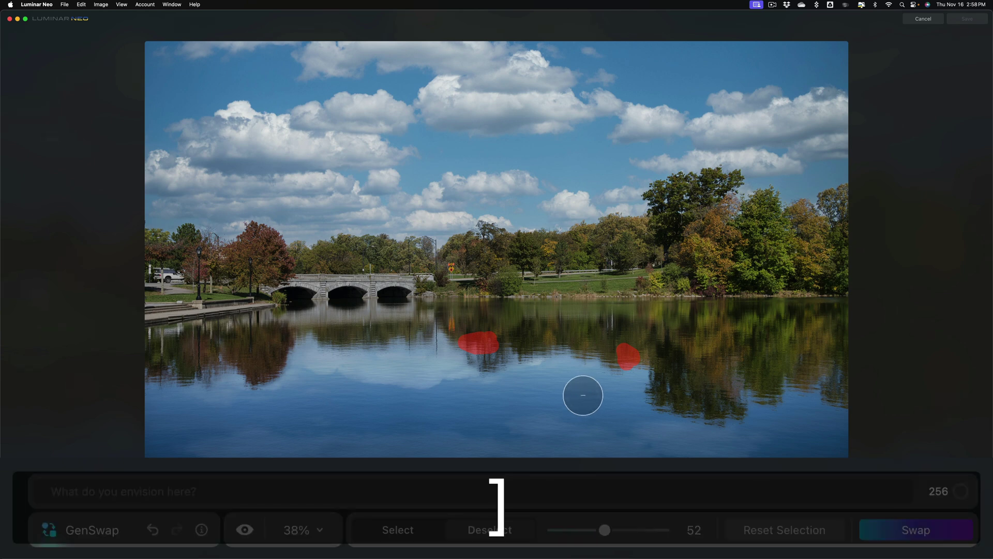
- Erase the stray right-hand patch and return to Select with brush size 16
left_click_drag(628, 355, 630, 337)
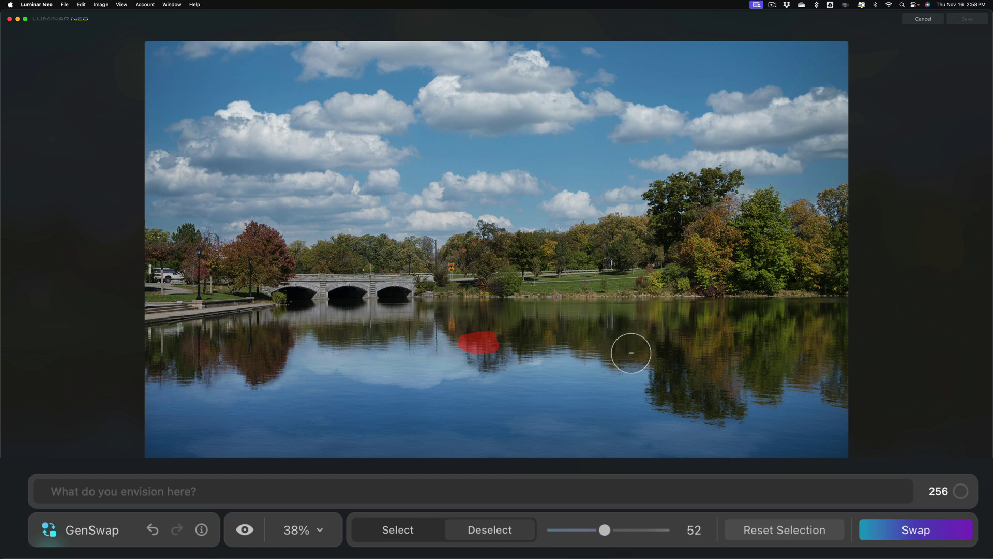
left_click(414, 522)
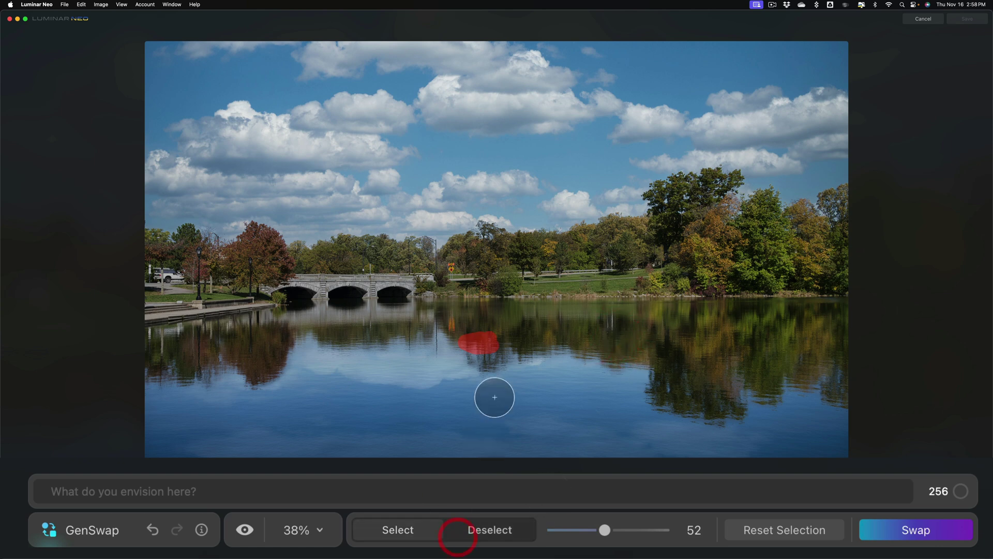
key("bracketleft")
key("bracketleft")
key("bracketleft")
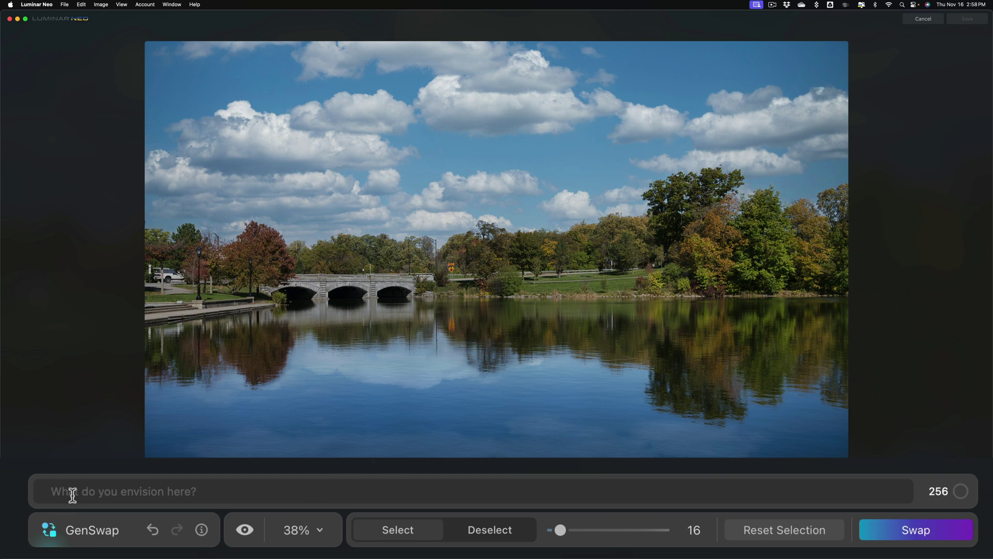
- Generate a swan on the selected water spot from the prompt 'Swan'
left_click(74, 491)
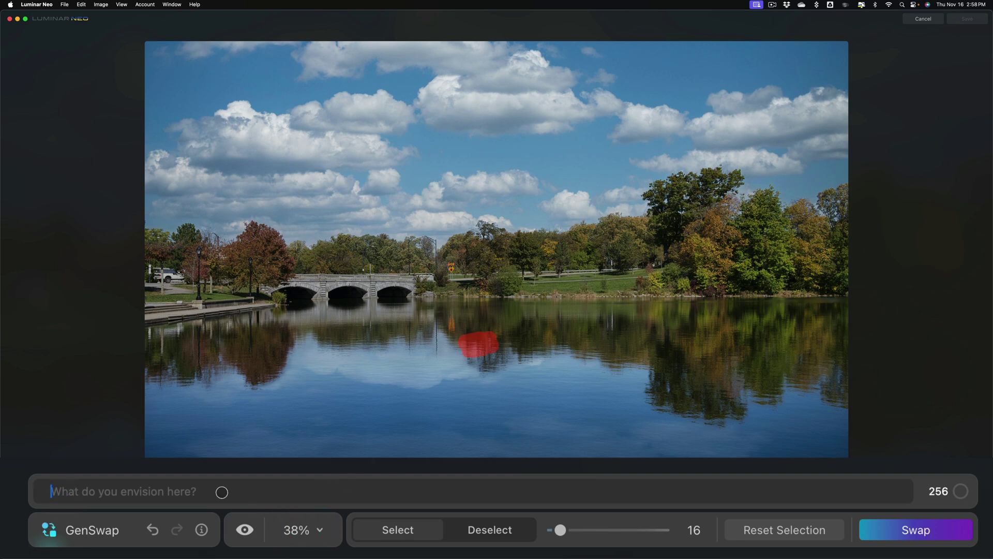
type("Swan")
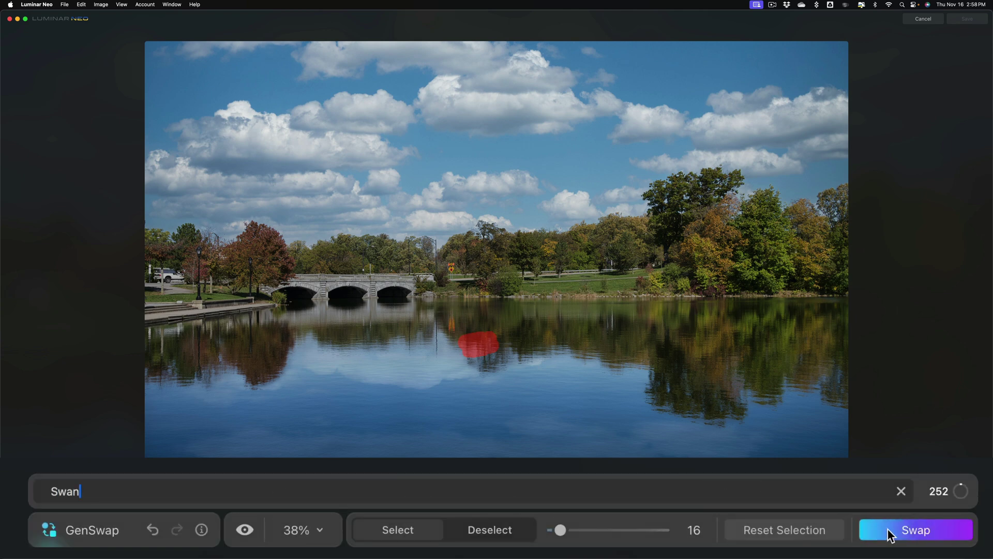
left_click(904, 532)
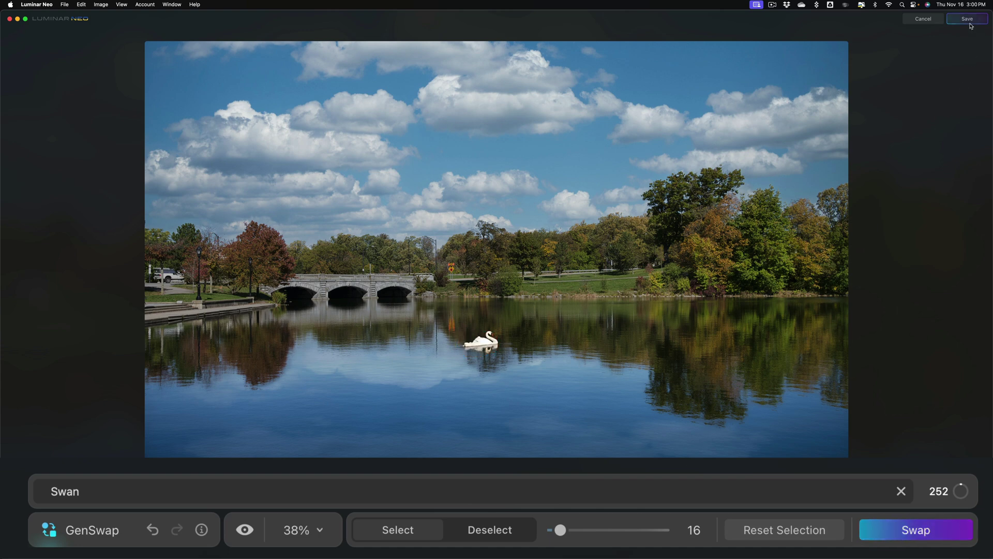
- Save the swan edit and browse the Generative Creations photos, ending on the lake swan image
left_click(967, 19)
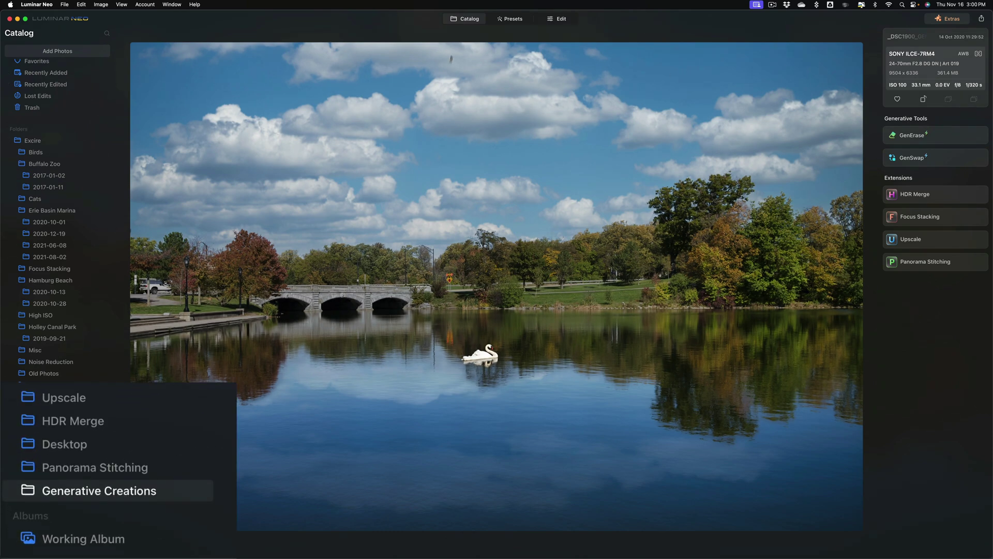
left_click(463, 21)
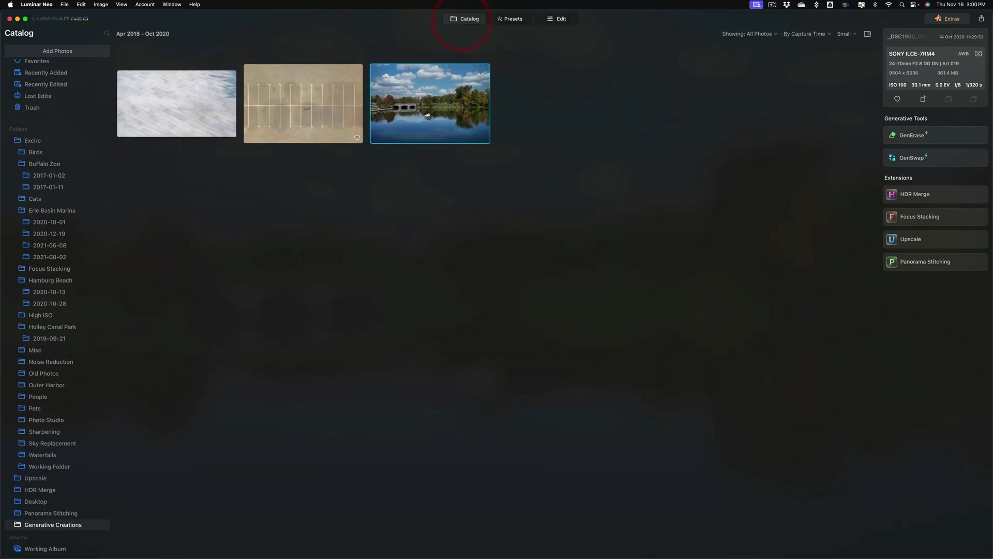
left_click(284, 107)
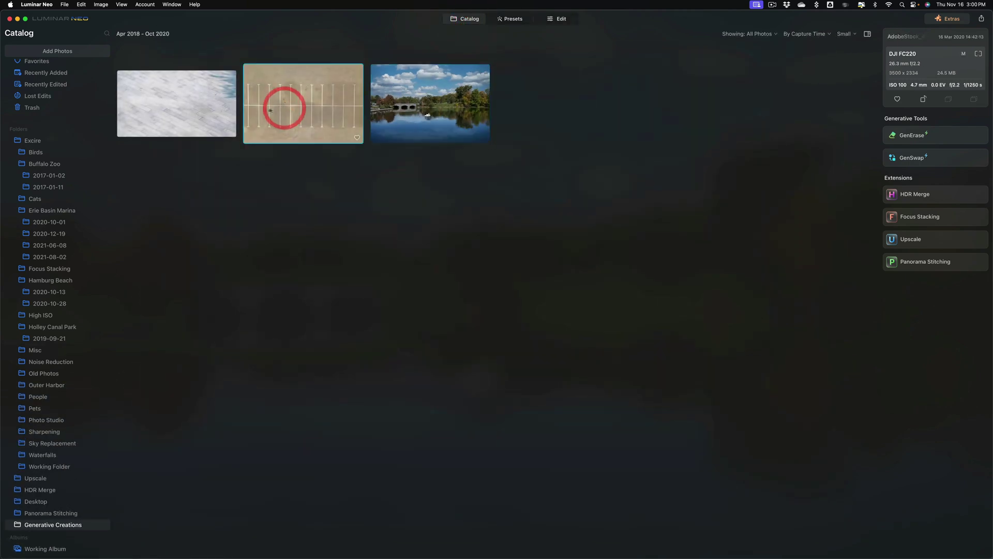
left_click(215, 110)
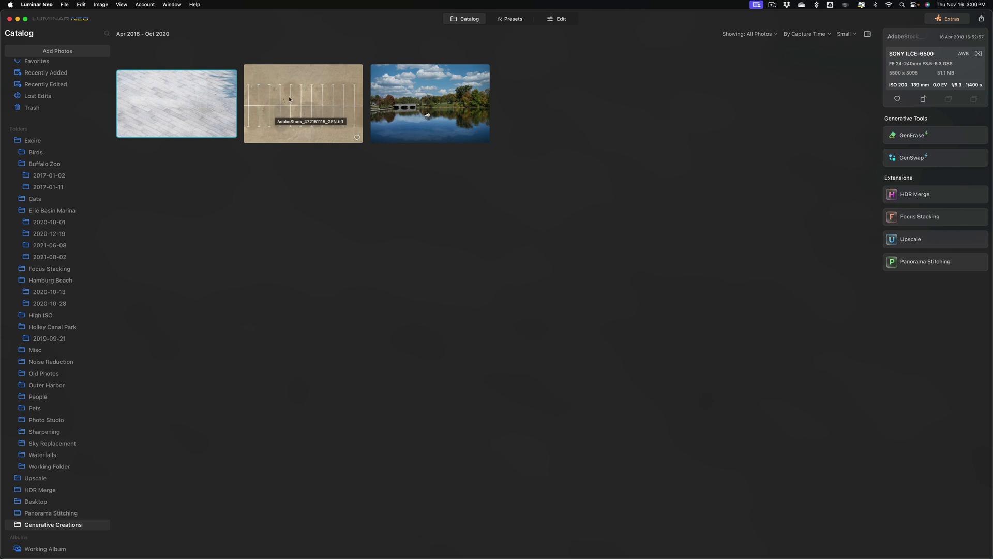
left_click(208, 103)
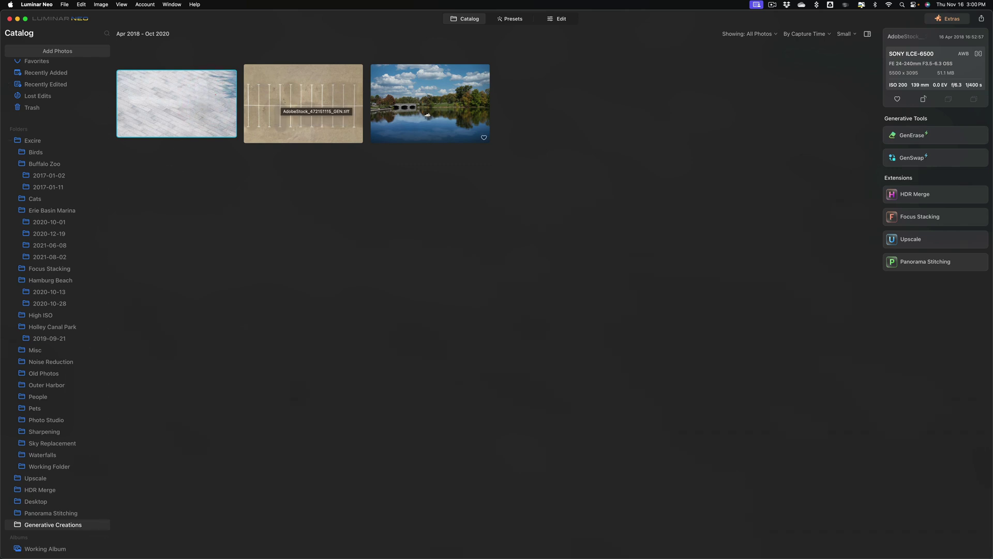
left_click(412, 104)
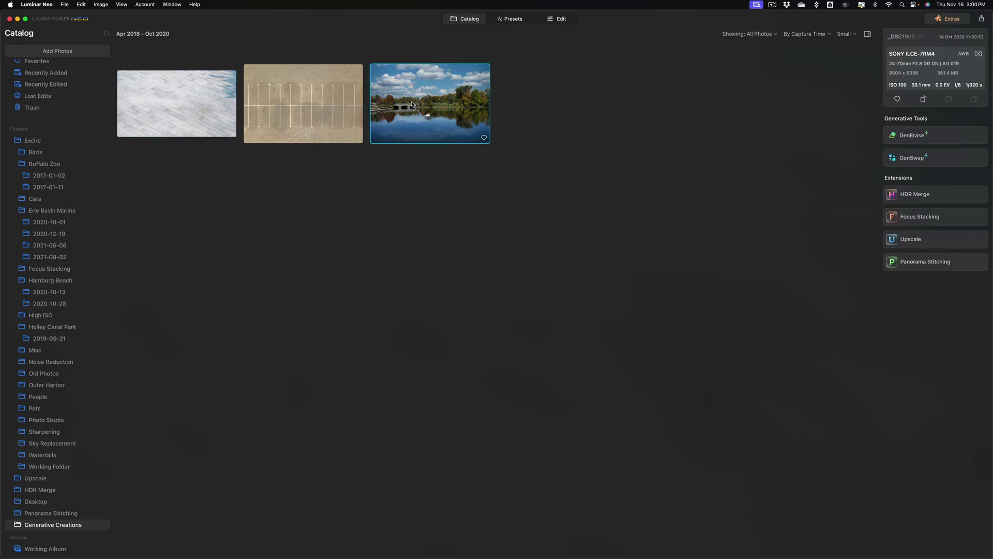
- From the Working Album, open the Brooklyn Bridge photo full size and launch GenSwap on it
left_click(43, 551)
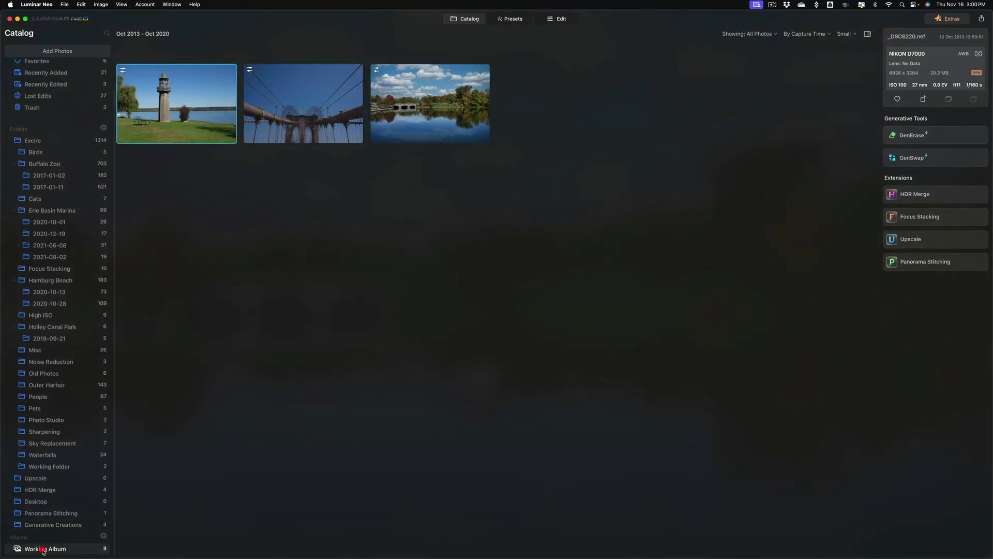
left_click(418, 120)
double_click(418, 121)
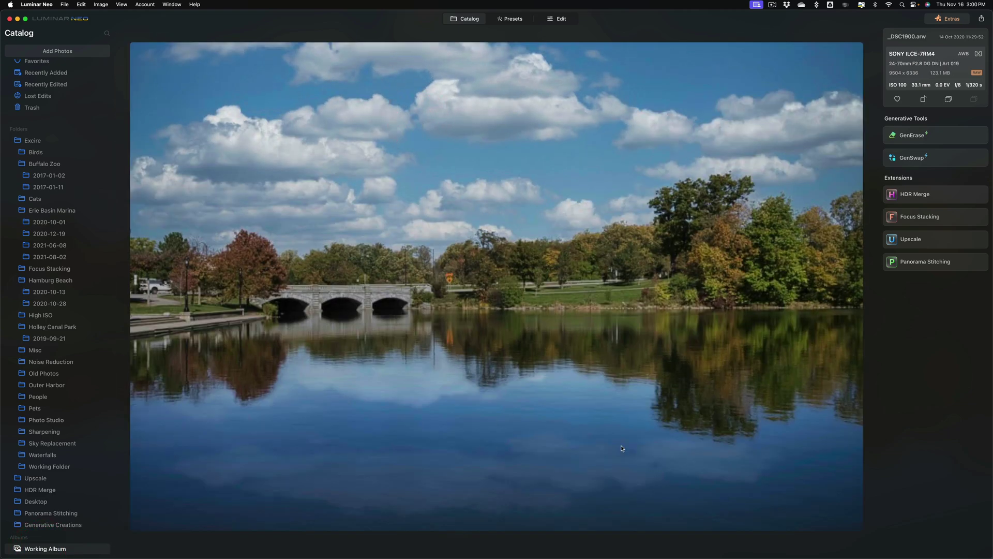
left_click(464, 19)
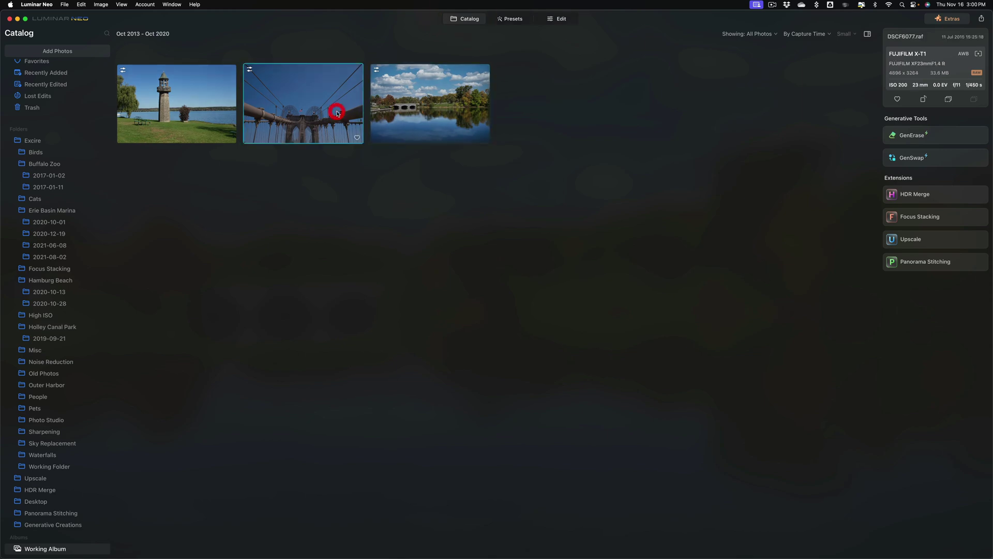
double_click(337, 114)
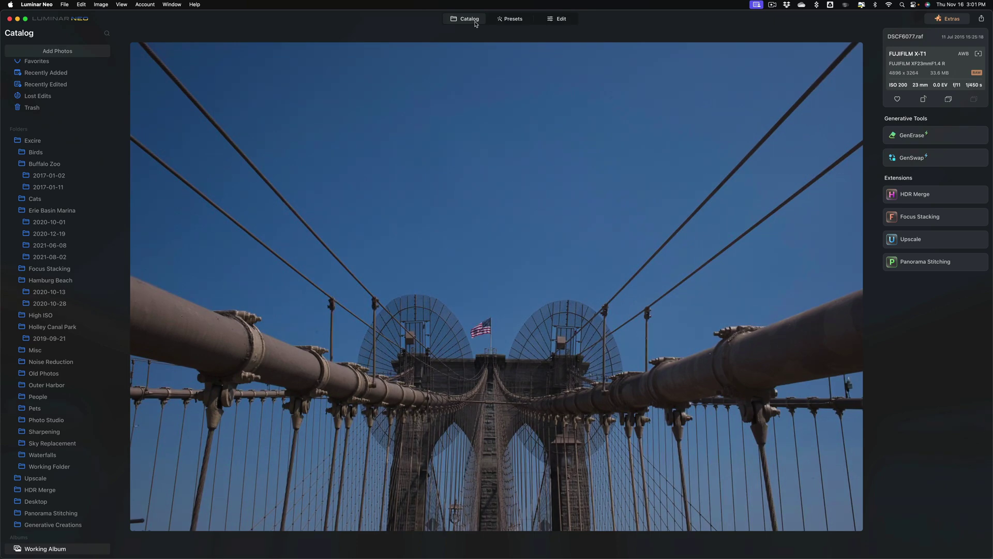
left_click(904, 158)
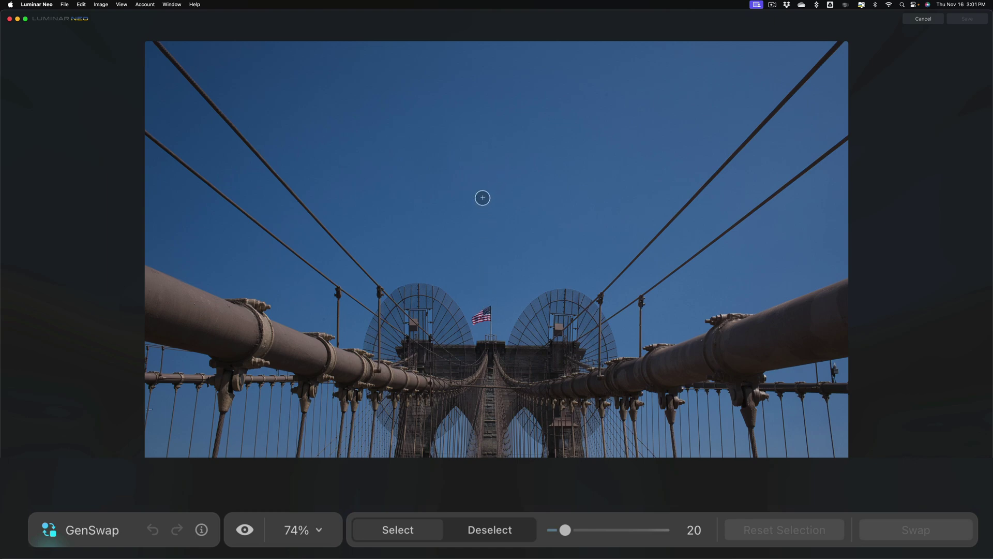
- Mark a sky spot above the bridge and generate 'American Bald Eagle flying left to right'
left_click_drag(496, 197, 499, 197)
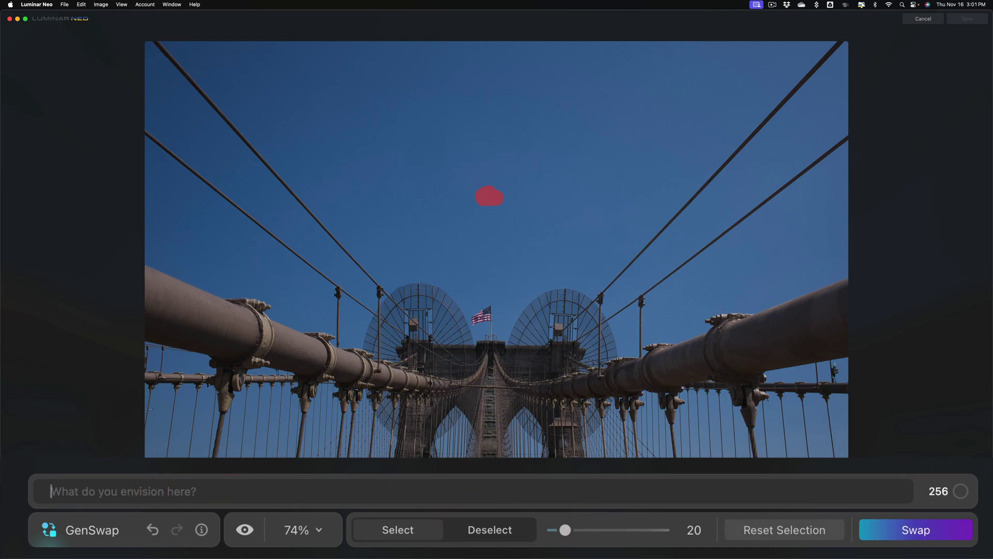
type("American B")
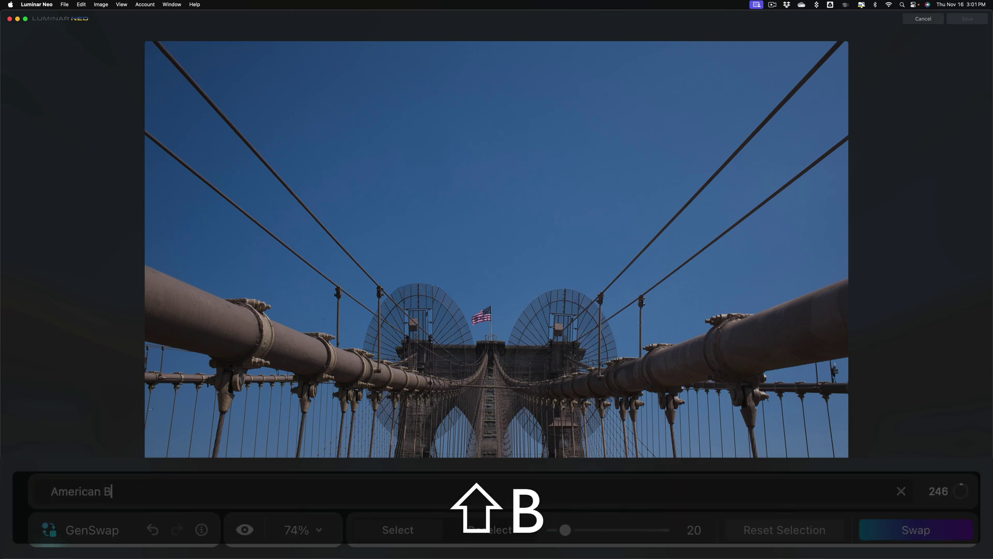
type("ald Eagle ")
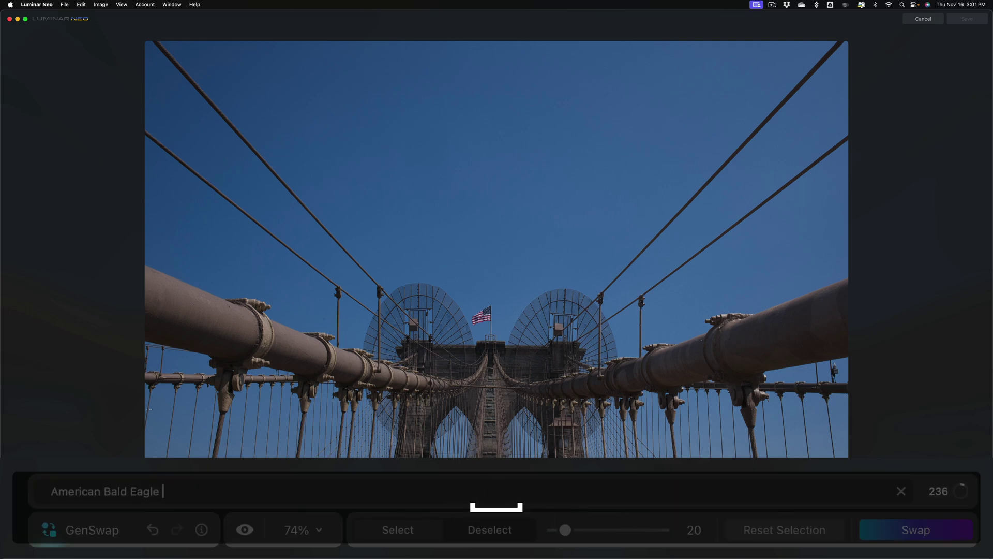
type("flying le")
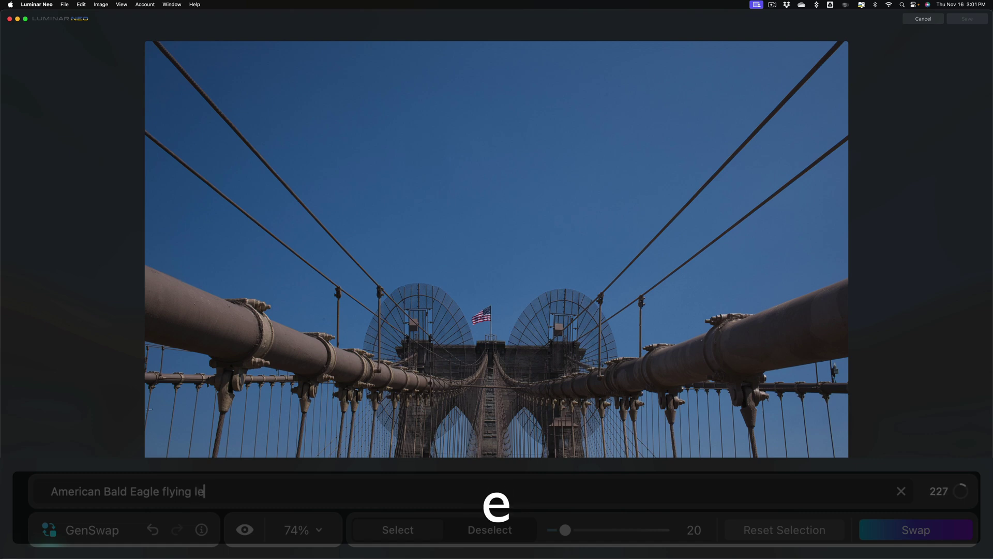
type("ft to right")
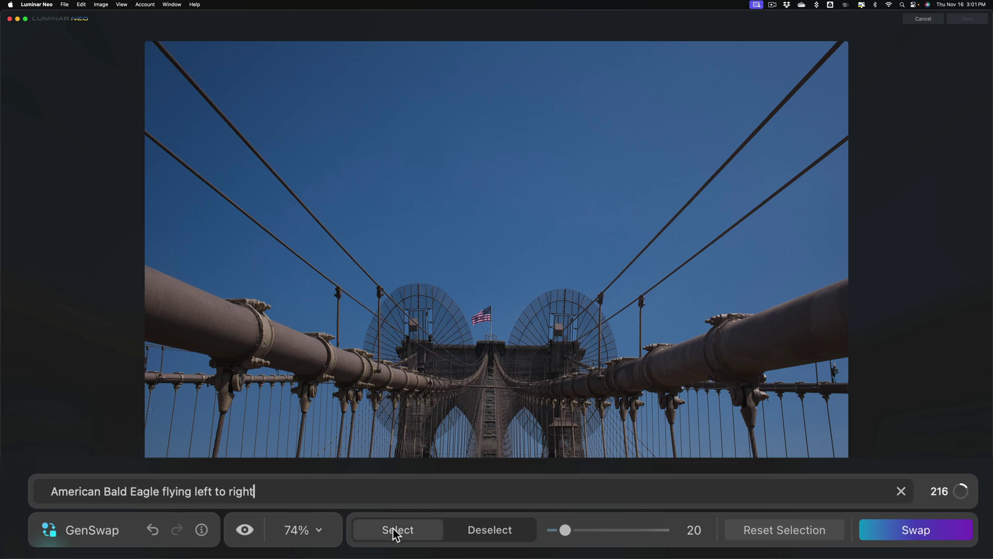
left_click(914, 528)
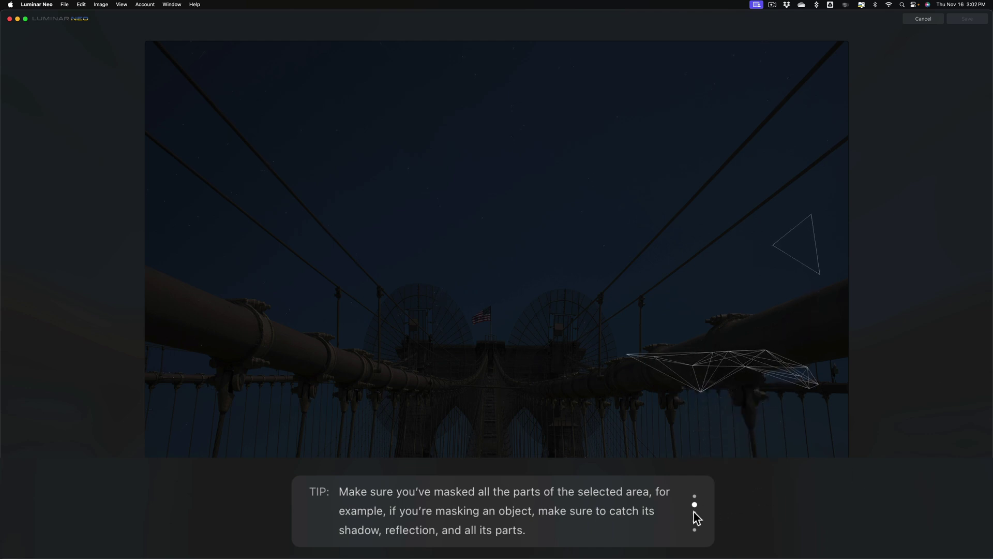
left_click(659, 516)
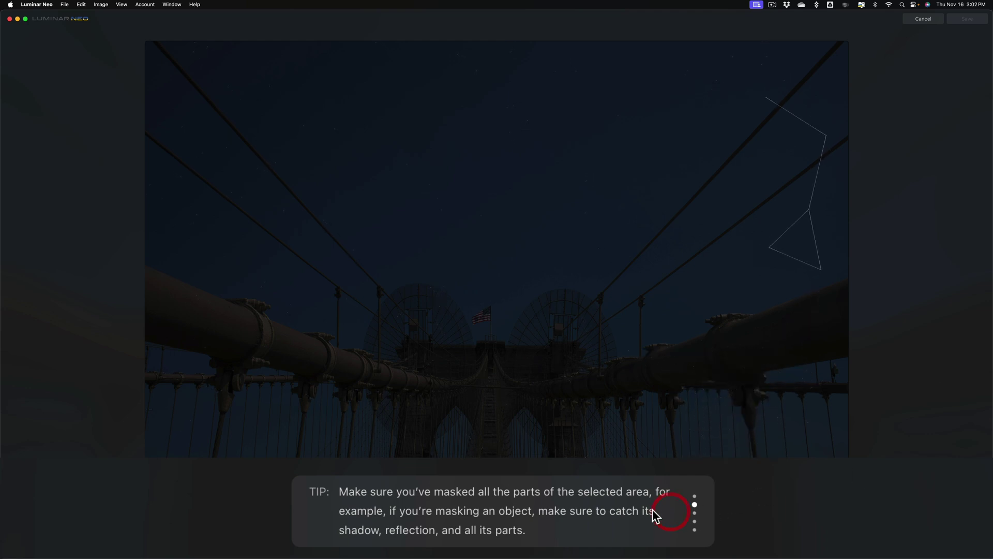
left_click(694, 512)
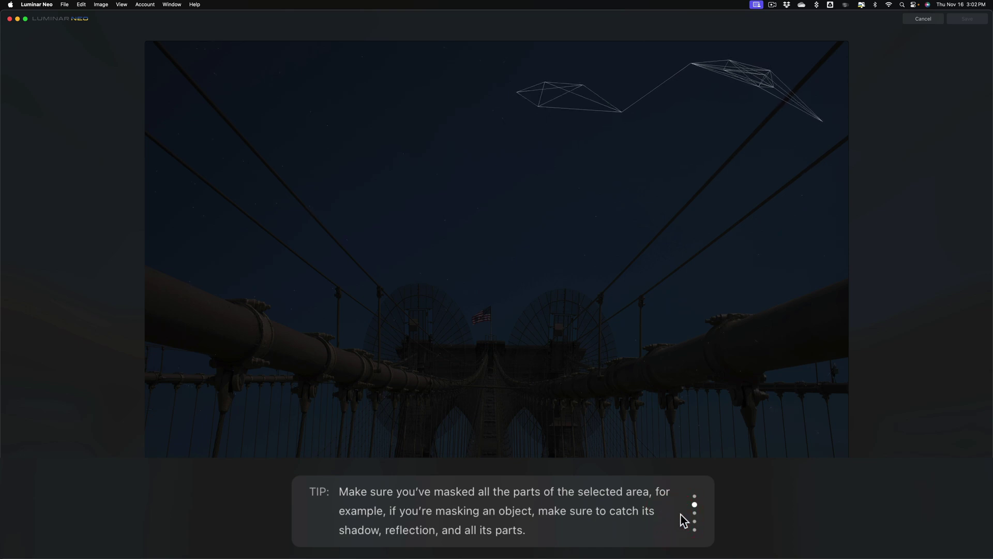
left_click(672, 518)
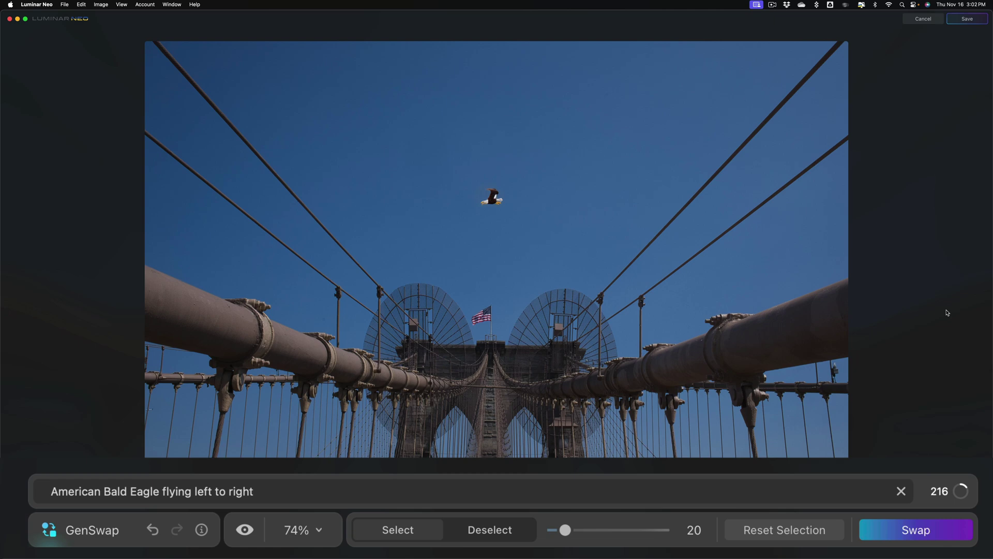
- Mask the generated eagle, regenerate it with Swap, and brush over the new eagle
left_click(490, 196)
left_click(916, 533)
left_click_drag(478, 192, 503, 205)
- Cancel the eagle edit and open the lighthouse photo _DSC6220.nef from the catalog
left_click(926, 21)
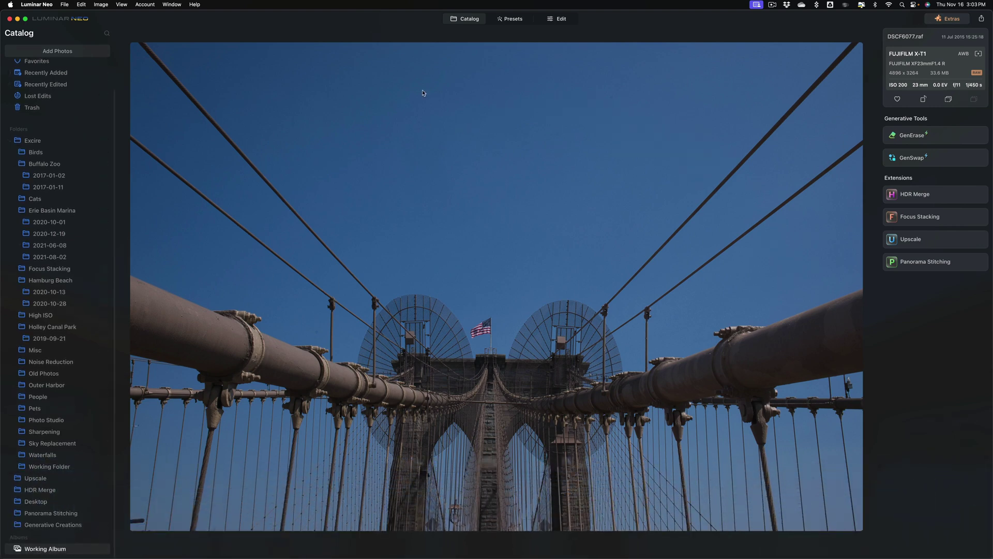
left_click(460, 17)
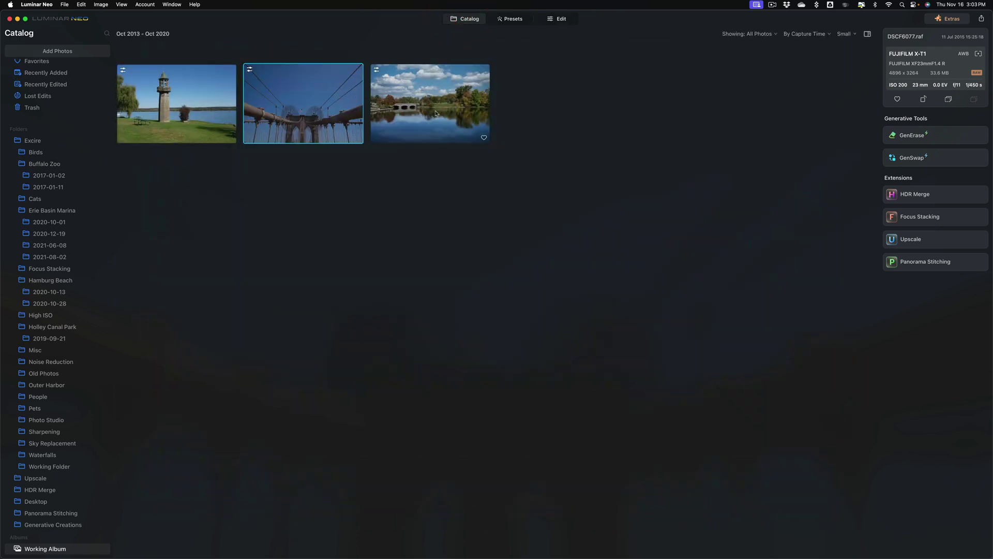
double_click(203, 107)
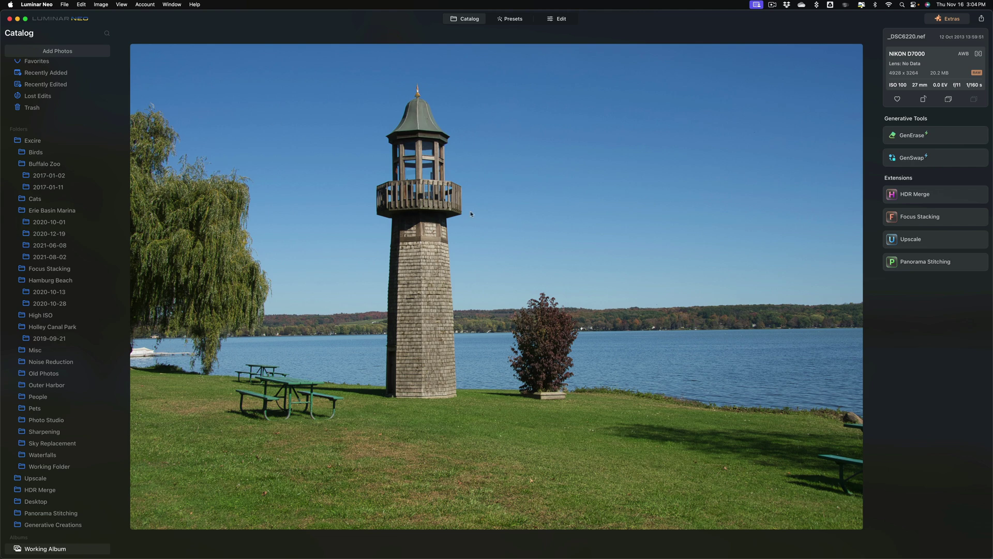
- In GenSwap on the lighthouse photo, paint the whole sky with a size-100 brush
left_click(906, 157)
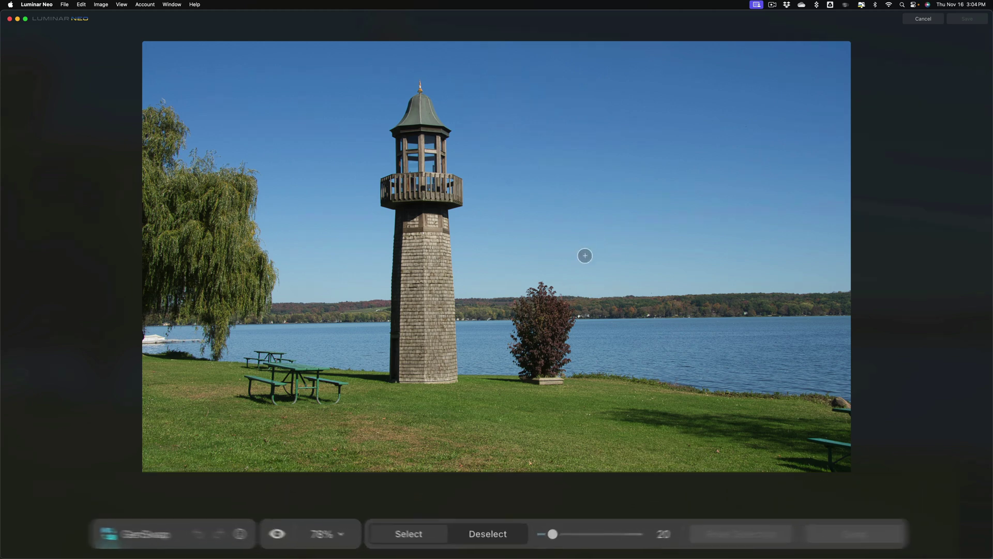
key("bracketright")
key("bracketright")
key("bracketright")
key("bracketright")
key("bracketright")
key("bracketright")
key("bracketright")
key("bracketright")
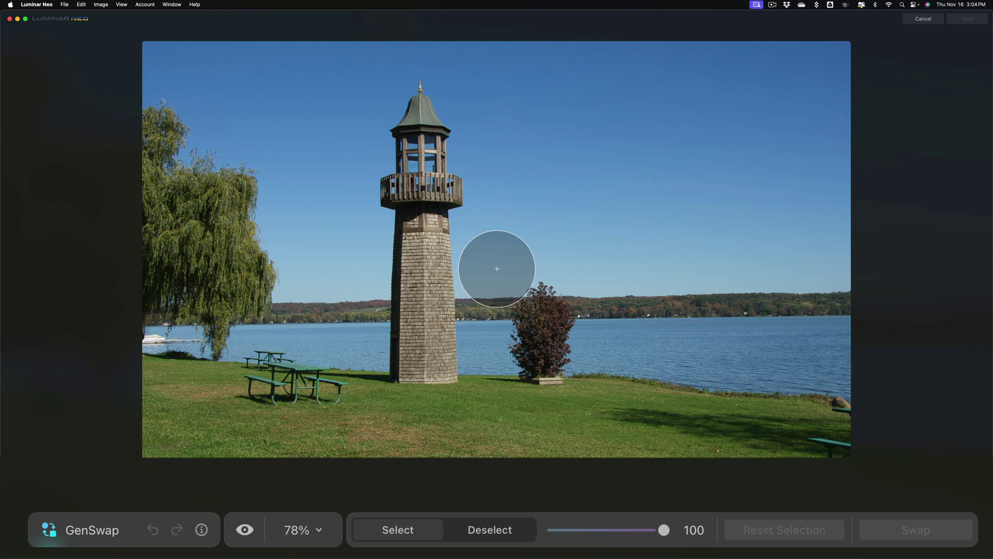
mouse_move(497, 269)
left_mouse_down()
mouse_move(842, 263)
mouse_move(843, 250)
left_mouse_up()
mouse_move(843, 199)
left_mouse_down()
mouse_move(844, 58)
mouse_move(566, 59)
mouse_move(526, 63)
mouse_move(500, 81)
mouse_move(472, 70)
mouse_move(505, 177)
mouse_move(496, 249)
mouse_move(543, 227)
mouse_move(551, 102)
mouse_move(801, 114)
mouse_move(565, 165)
mouse_move(780, 168)
mouse_move(804, 181)
mouse_move(793, 195)
mouse_move(593, 213)
mouse_move(595, 225)
mouse_move(718, 218)
left_mouse_up()
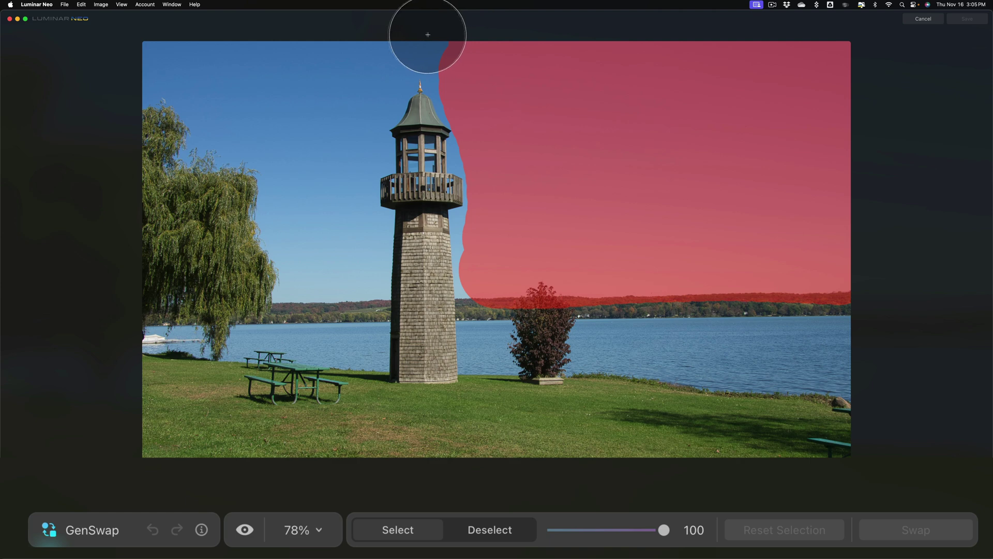
mouse_move(425, 34)
left_mouse_down()
mouse_move(390, 31)
mouse_move(336, 129)
mouse_move(331, 195)
mouse_move(350, 284)
mouse_move(283, 272)
mouse_move(257, 213)
mouse_move(180, 129)
mouse_move(160, 60)
mouse_move(192, 54)
left_mouse_up()
mouse_move(285, 52)
left_mouse_down()
mouse_move(332, 51)
mouse_move(303, 133)
mouse_move(296, 201)
mouse_move(288, 178)
mouse_move(289, 210)
mouse_move(261, 85)
mouse_move(228, 96)
mouse_move(240, 75)
left_mouse_up()
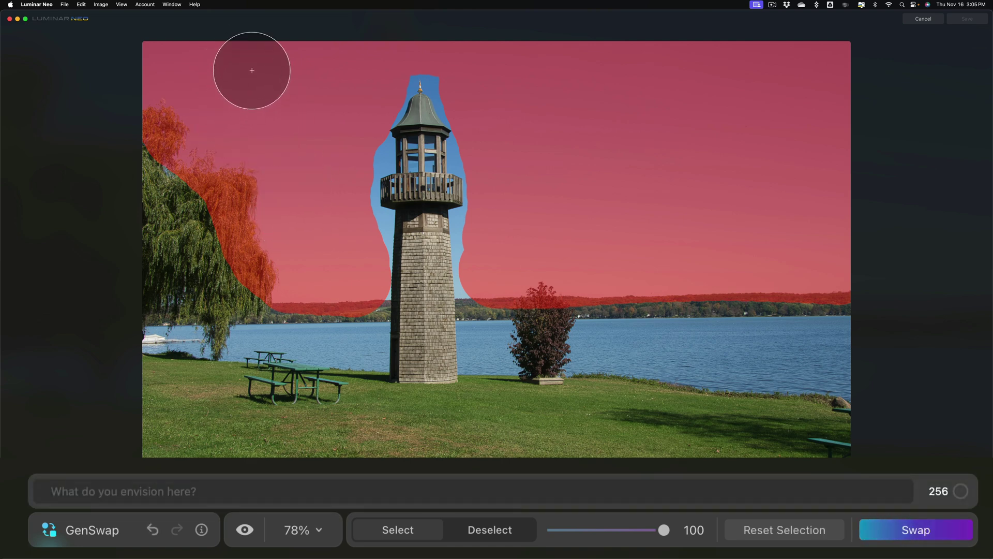
- Touch up the sky mask beside the cupola and tower edge with brush size 16
key("bracketleft")
key("bracketleft")
key("bracketleft")
key("bracketleft")
key("bracketleft")
key("bracketleft")
key("bracketleft")
key("bracketleft")
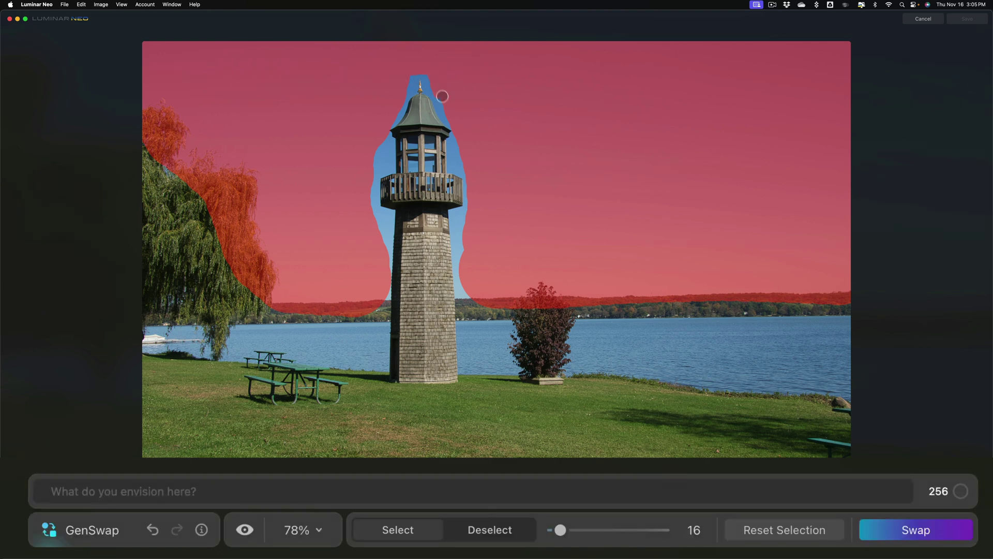
left_click(458, 105)
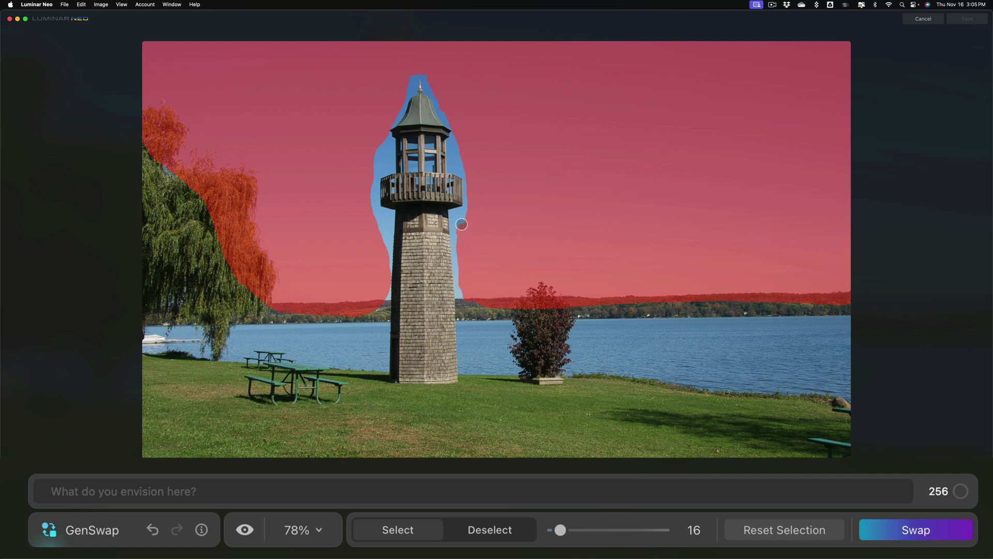
left_click(460, 231)
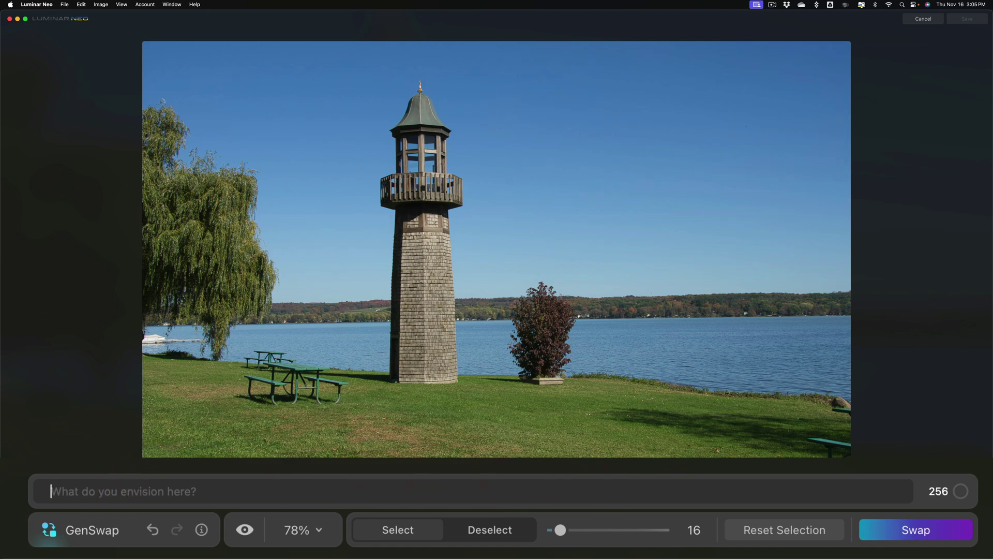
- Generate clouds in the masked lighthouse sky from the prompt 'Fluffy white cluods'
type("Fluffy white c")
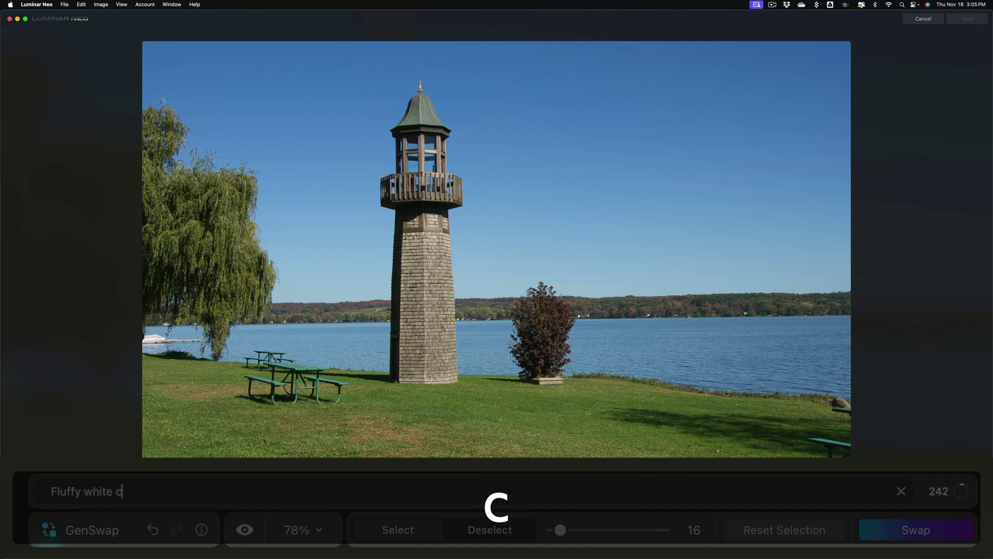
type("luods")
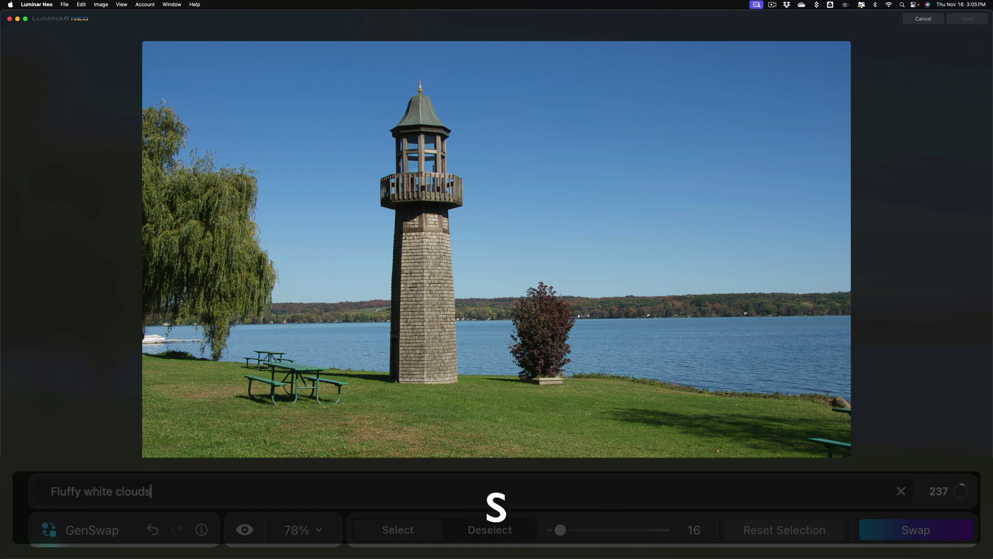
left_click(932, 530)
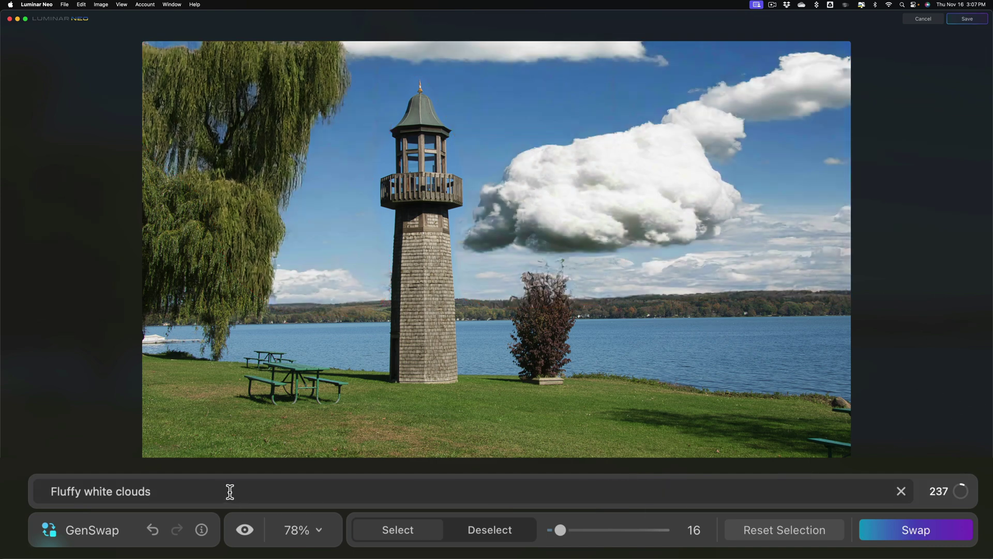
- Replace the prompt with 'Clouds' and regenerate the lighthouse sky with GenSwap
left_click(230, 491)
key("super+a")
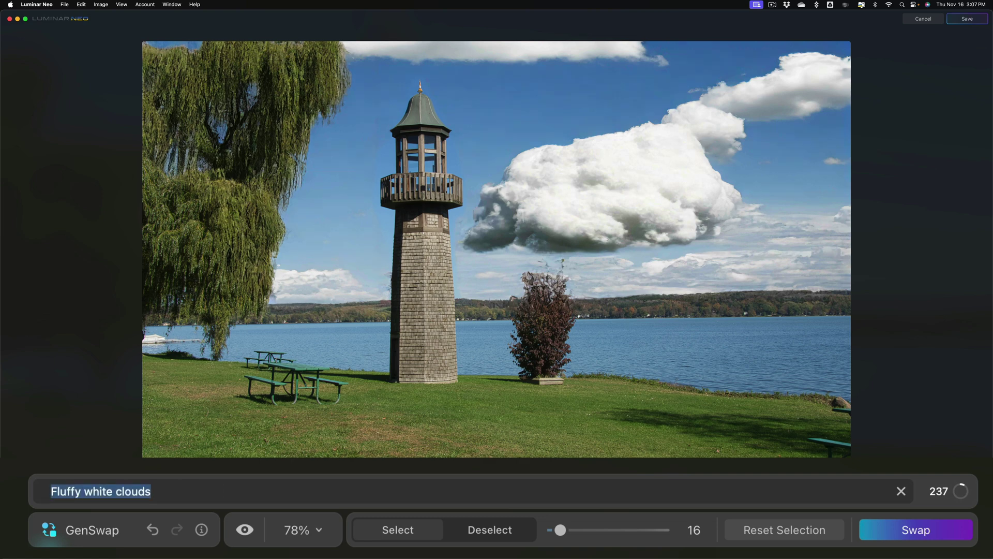
type("Clou")
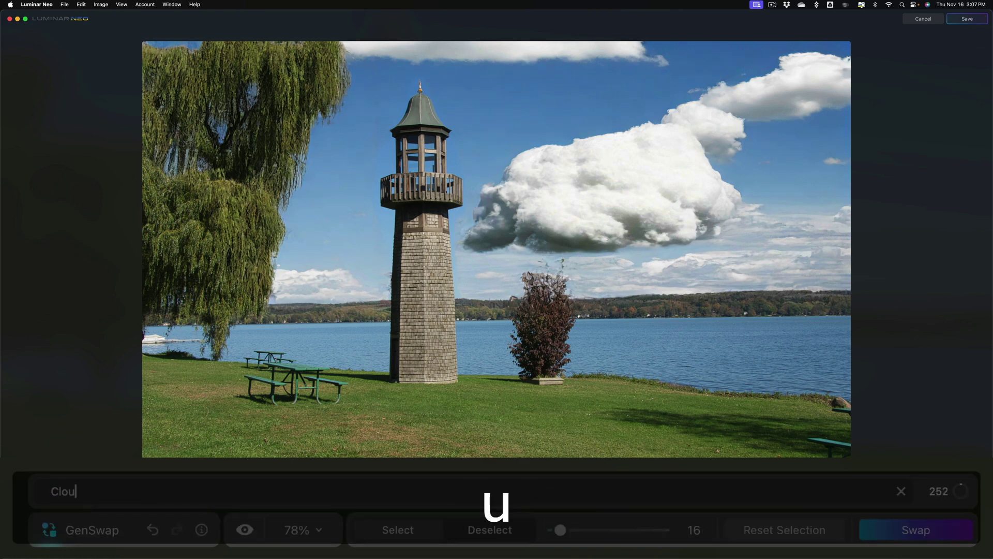
type("ds")
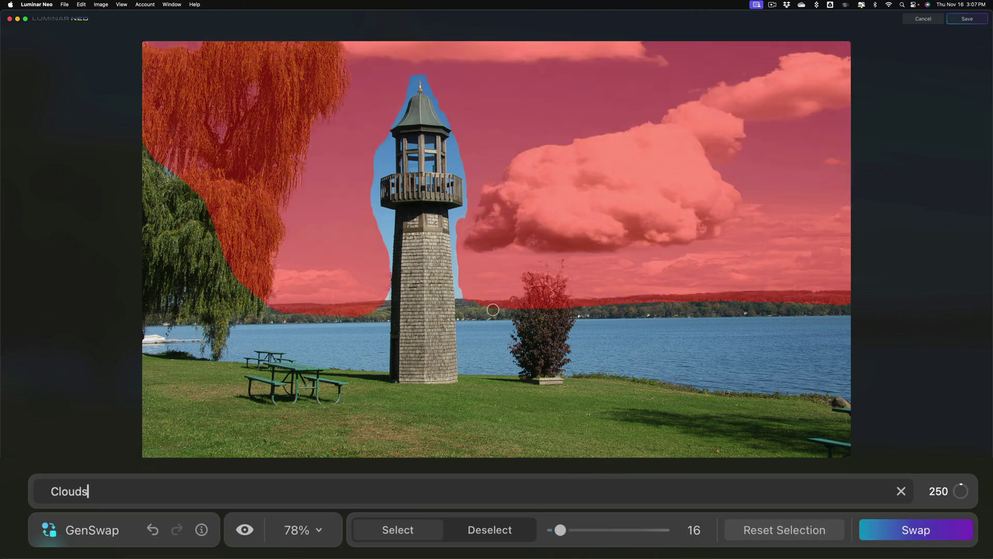
left_click(911, 536)
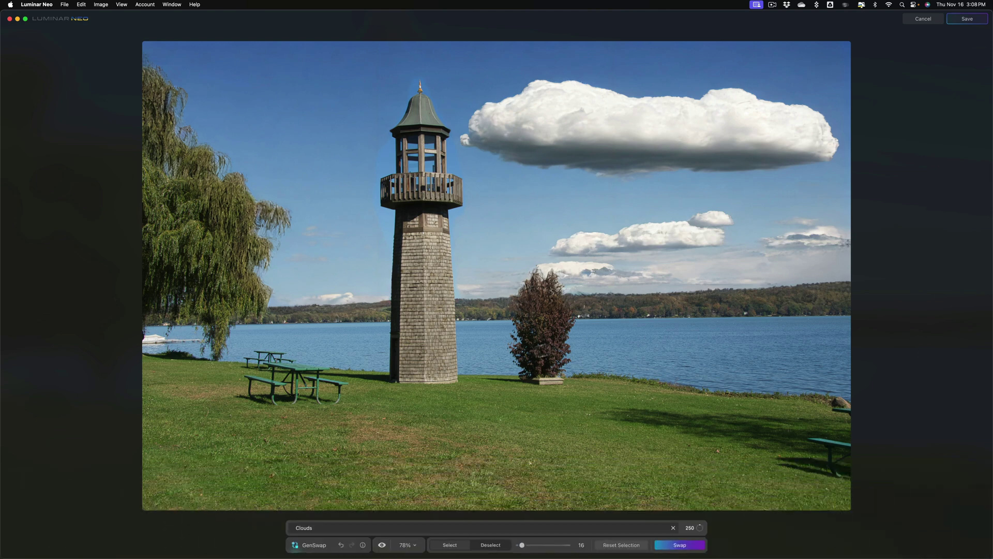
mouse_move(986, 554)
left_click(967, 19)
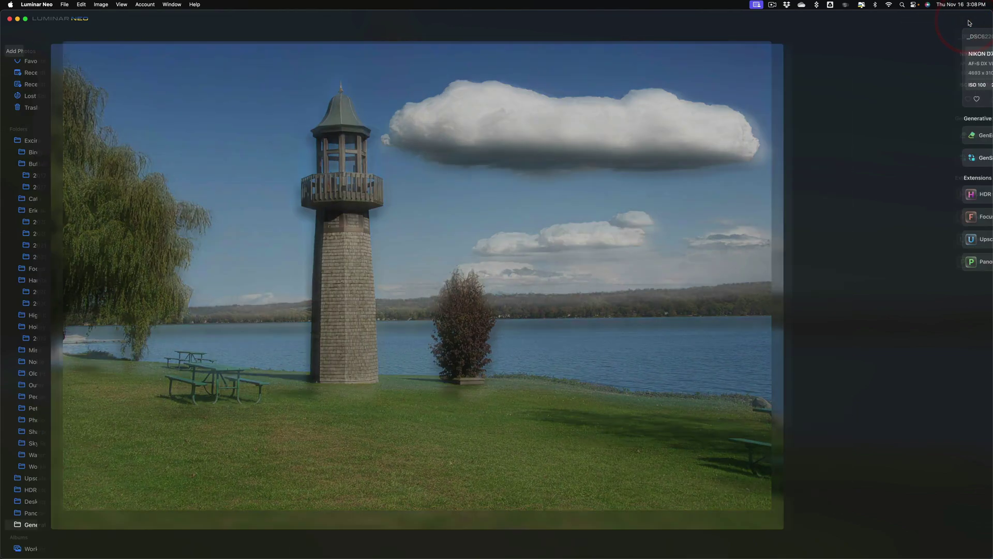